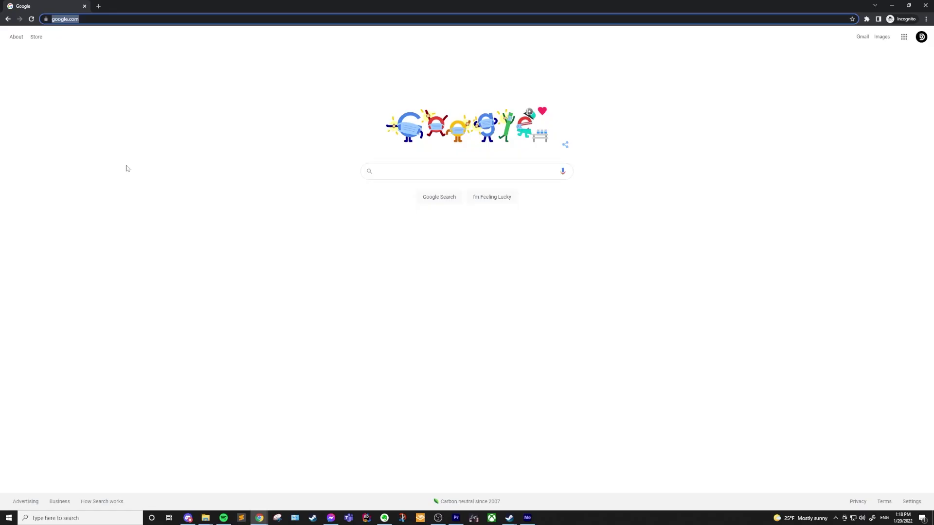
# Step: Search Google for 'unreal engine download' and open the official Download – Unreal Engine result
pyautogui.click(117, 19)
pyautogui.hotkey('ctrl', 'a')
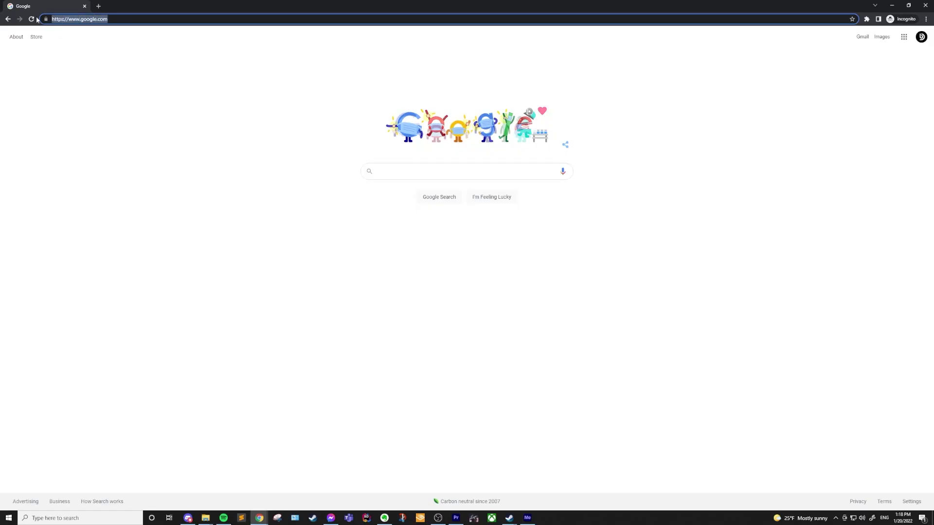
pyautogui.write('unreal engine download')
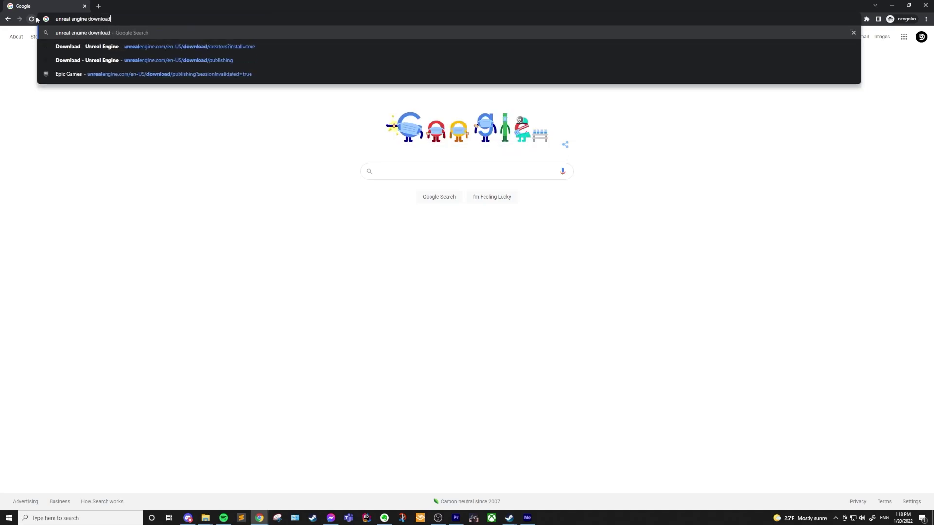
pyautogui.press('Return')
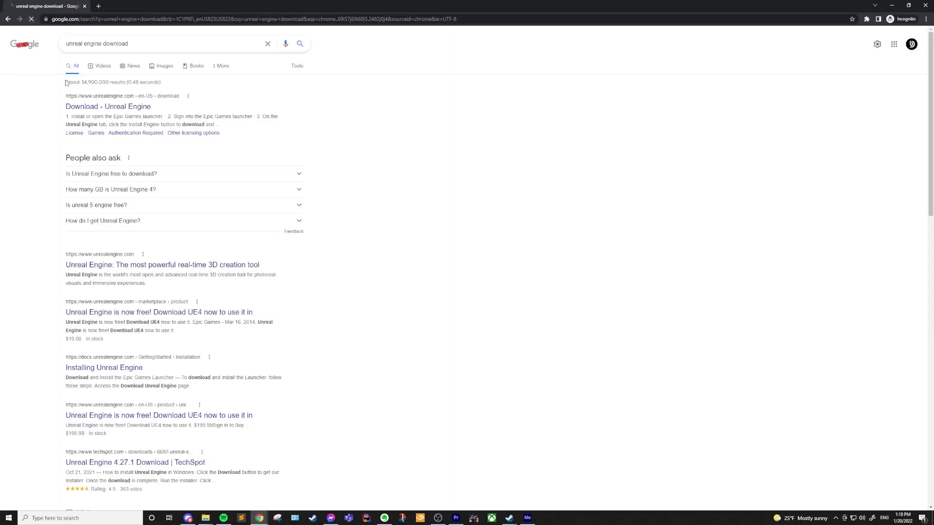
pyautogui.click(108, 107)
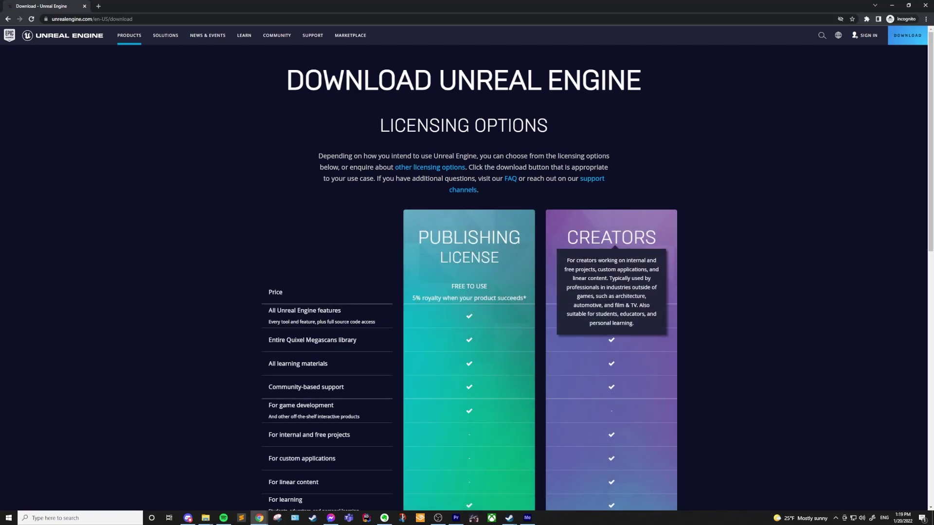
# Step: Scroll to the license options and choose DOWNLOAD NOW under the Creators License
pyautogui.scroll(-3, 769, 260)
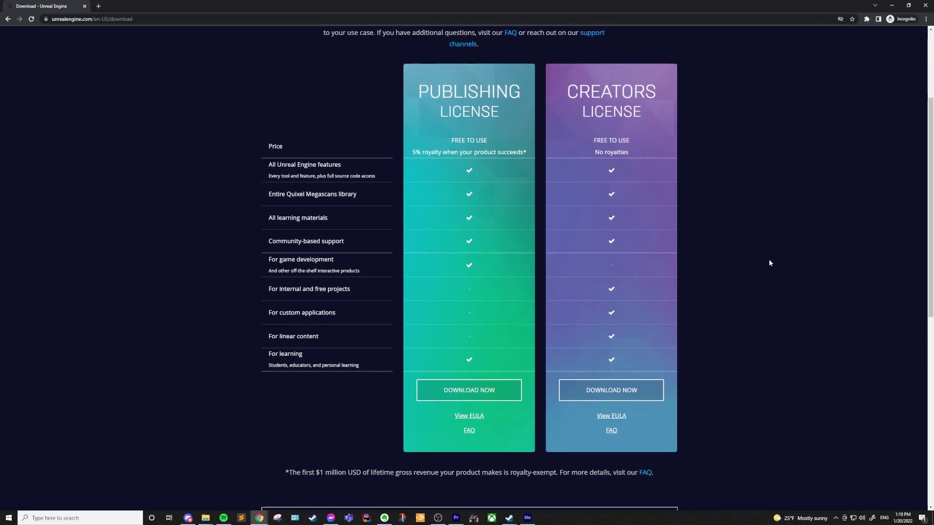
pyautogui.scroll(2, 769, 263)
pyautogui.scroll(-1, 769, 263)
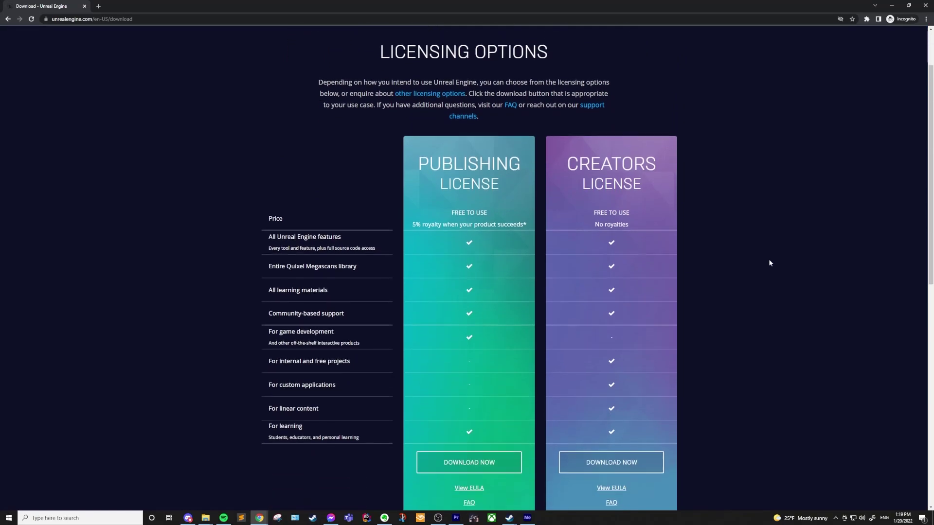
pyautogui.scroll(-1, 769, 262)
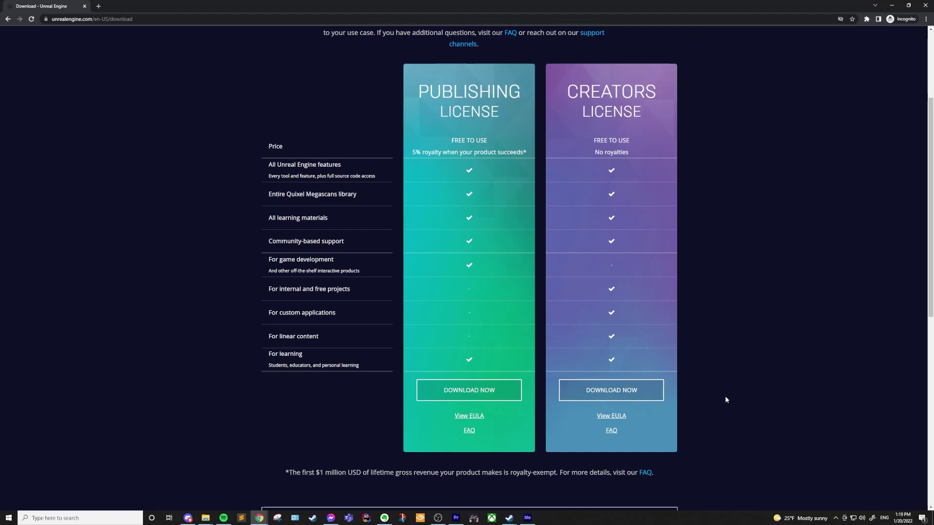
pyautogui.click(635, 396)
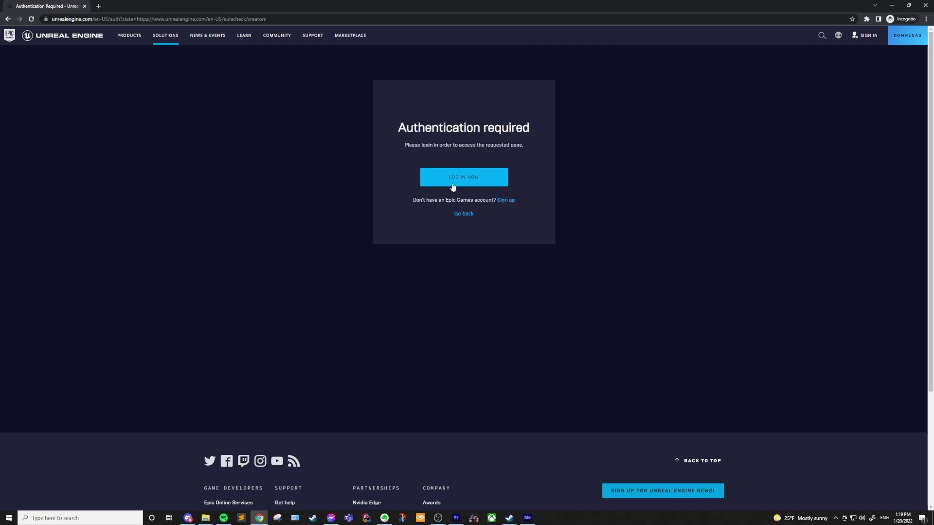
# Step: Log in with the Epic Games account, then agree to and accept the Creators EULA
pyautogui.click(475, 182)
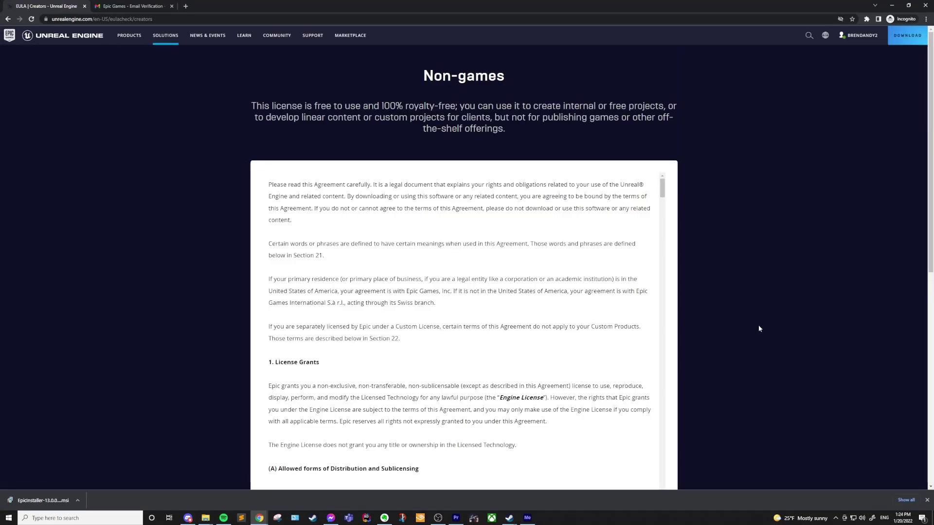
pyautogui.scroll(-1, 734, 332)
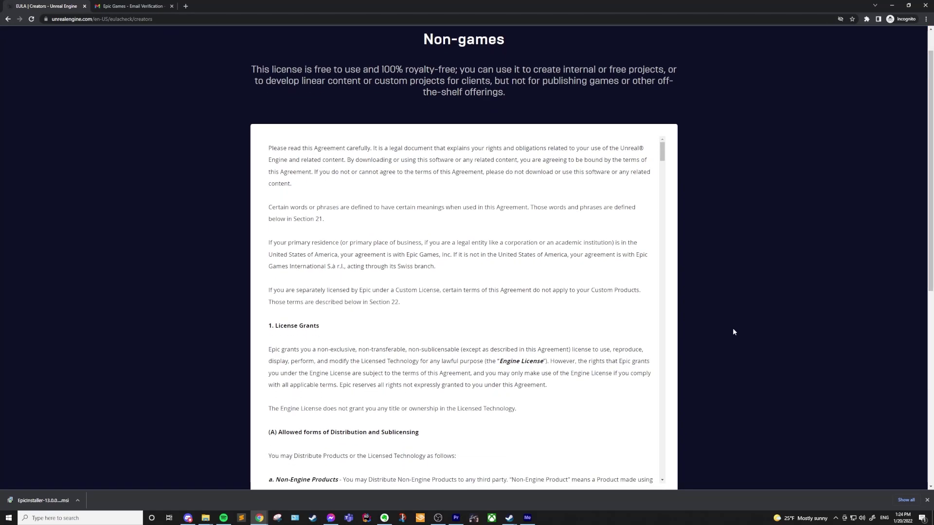
pyautogui.scroll(-2, 721, 323)
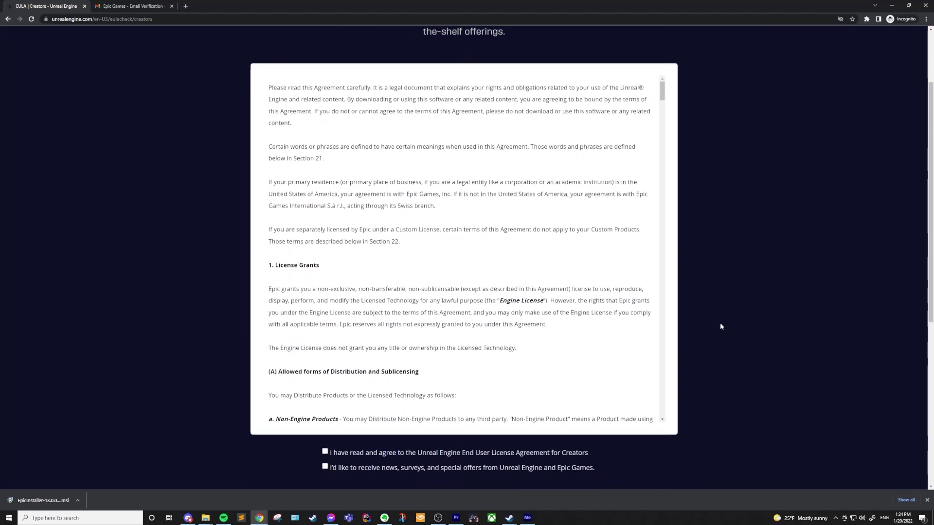
pyautogui.scroll(-6, 575, 313)
pyautogui.scroll(-15, 574, 312)
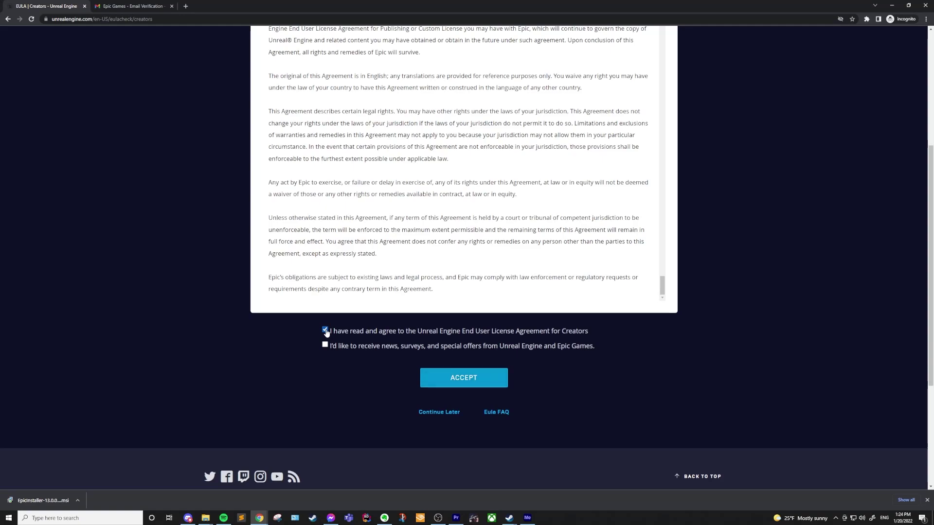
pyautogui.click(326, 327)
pyautogui.click(463, 378)
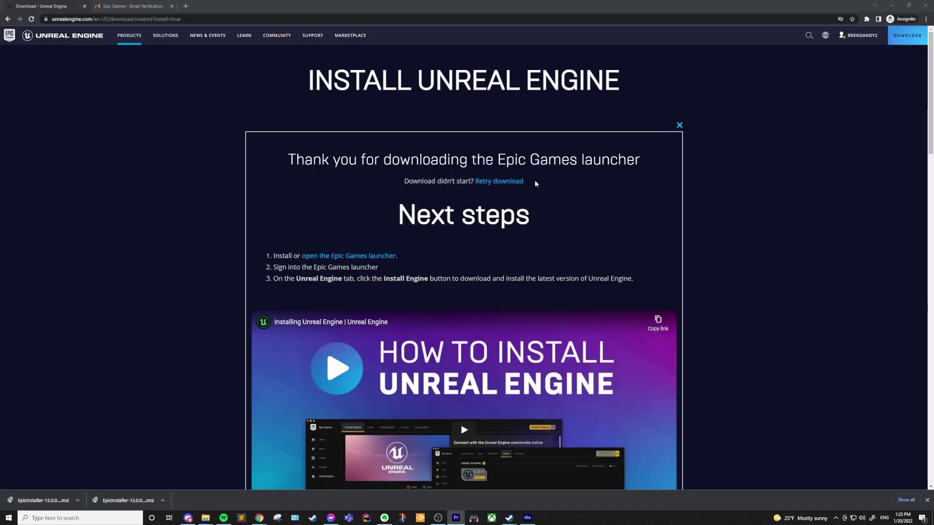
# Step: Open the downloaded EpicInstaller-13.0.0 .msi from Chrome's download bar
pyautogui.moveTo(535, 181); pyautogui.dragTo(471, 180)
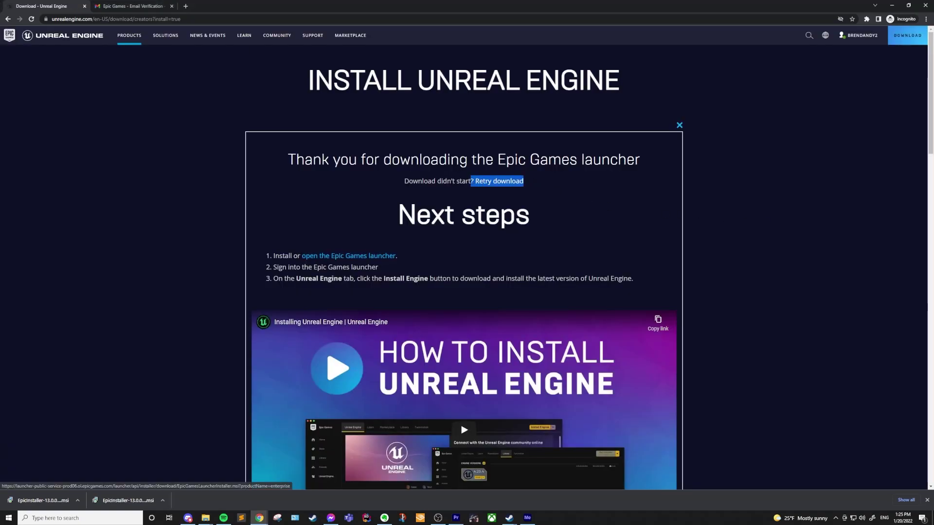
pyautogui.click(768, 243)
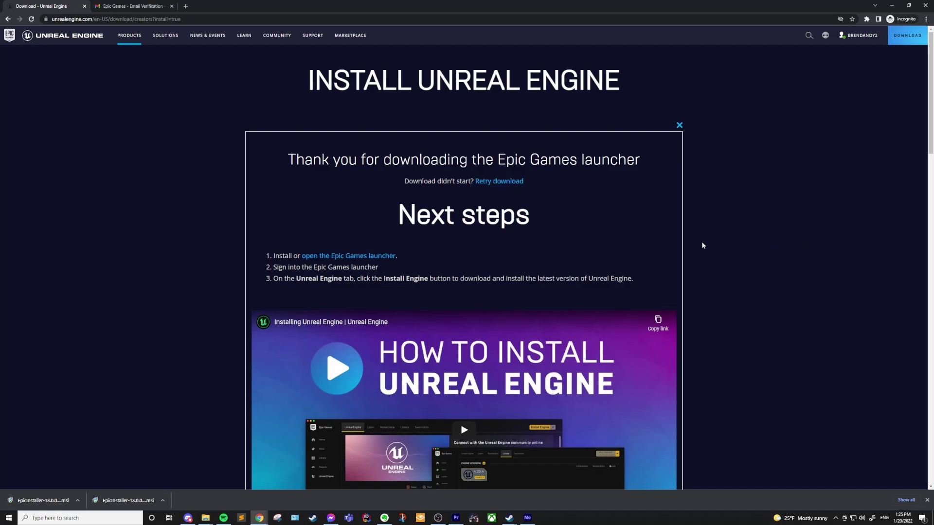
pyautogui.scroll(-3, 702, 245)
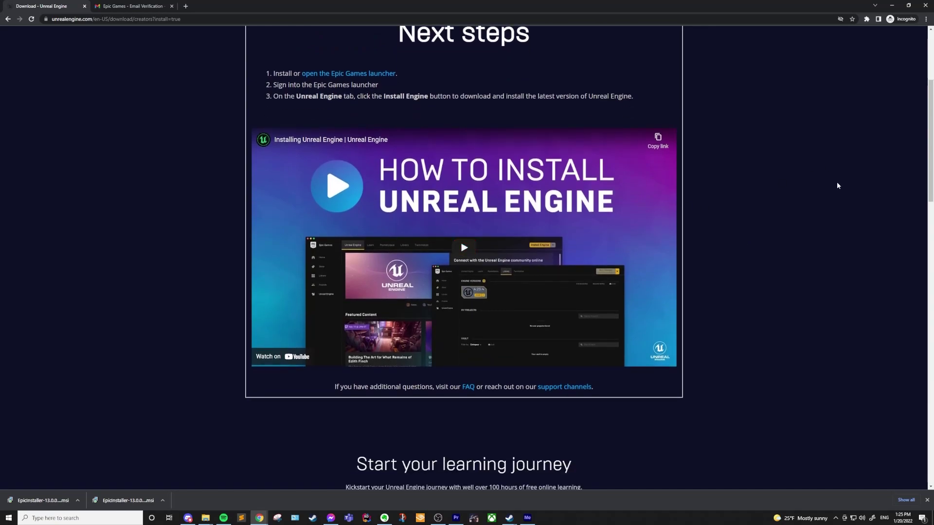
pyautogui.scroll(-3, 817, 195)
pyautogui.scroll(3, 796, 211)
pyautogui.click(43, 500)
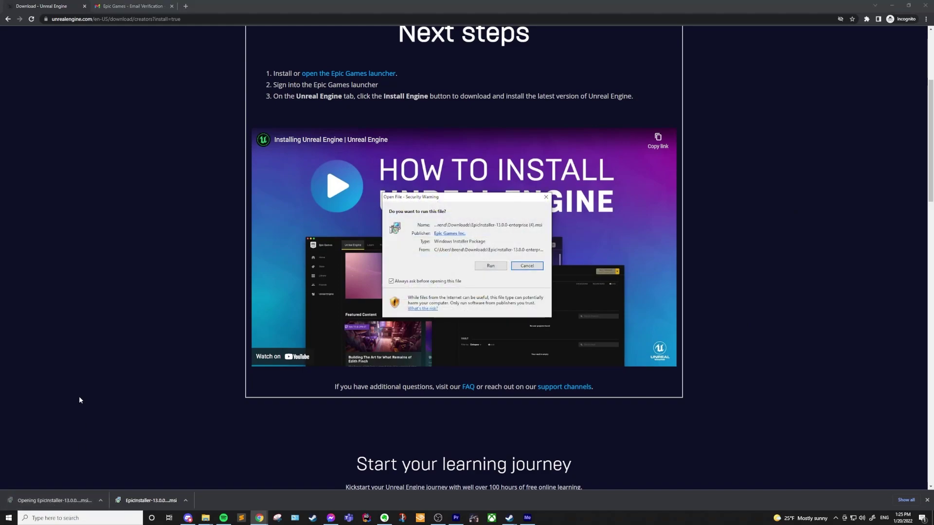
# Step: Run the Epic Games Launcher installer, then minimize Chrome to reveal the signed-in launcher
pyautogui.click(487, 267)
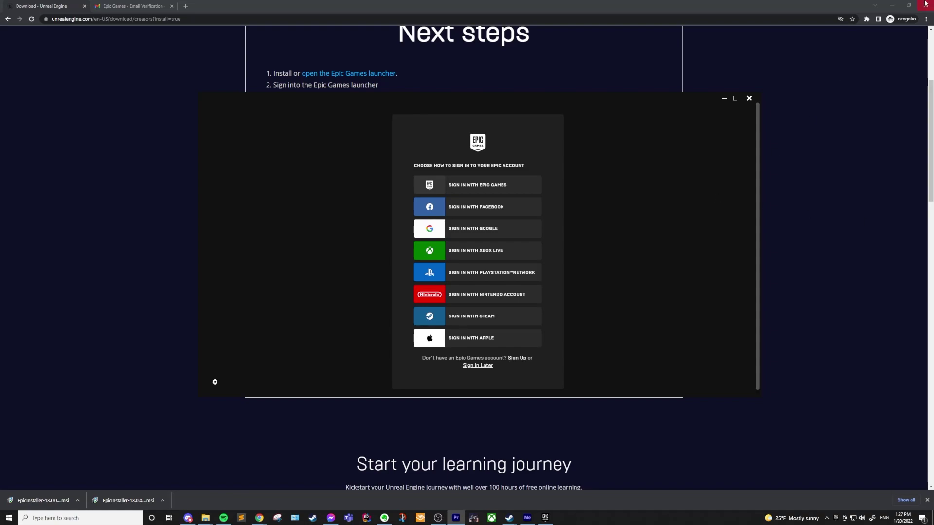
pyautogui.click(891, 5)
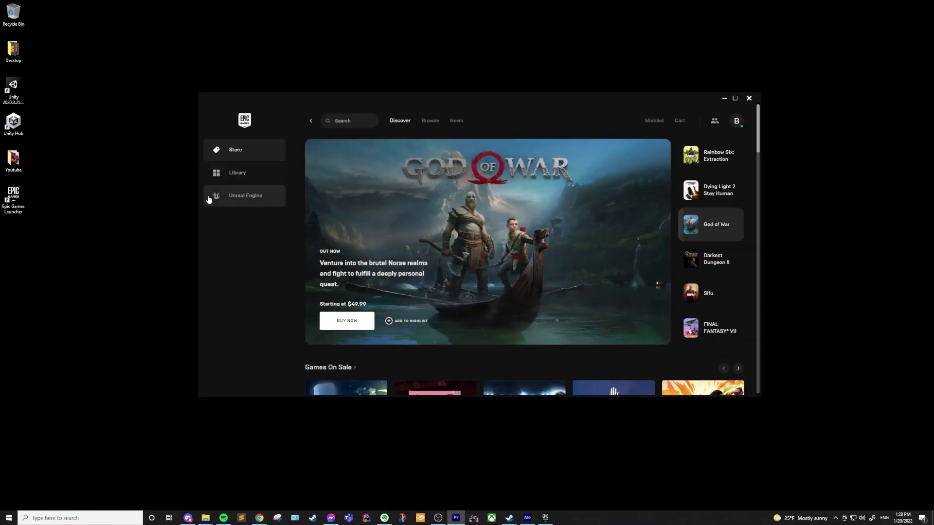
# Step: Go to the launcher's Unreal Engine section and start installing engine version 4.27.2
pyautogui.click(236, 201)
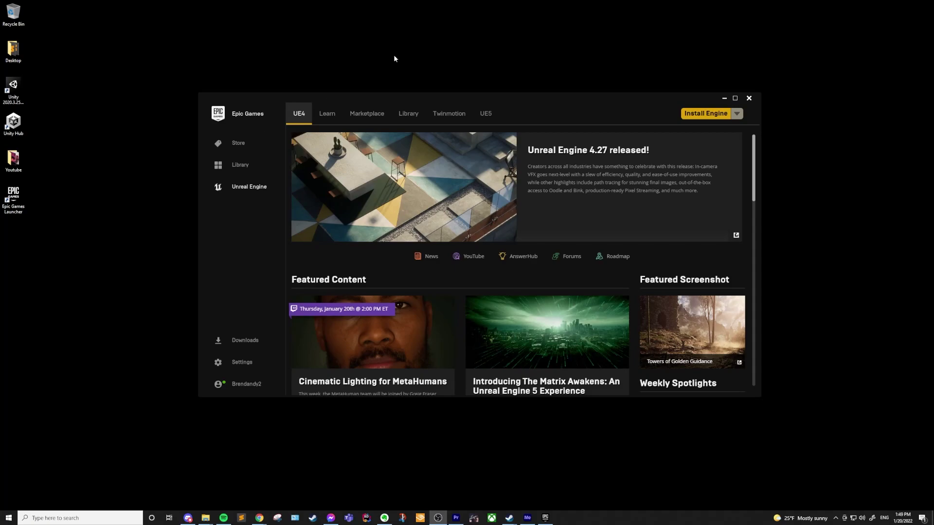
pyautogui.click(704, 115)
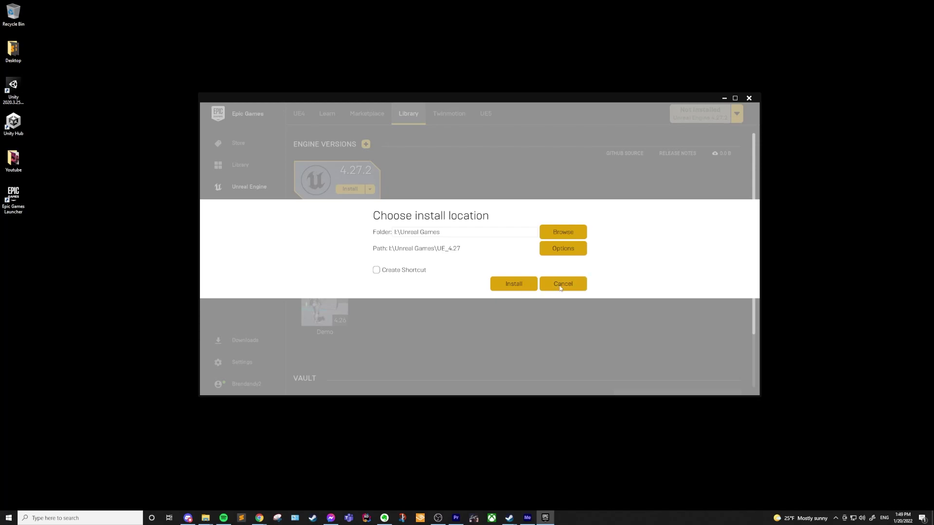
# Step: Cancel the install-location dialog and remove the existing 4.27.2 engine slot
pyautogui.click(557, 285)
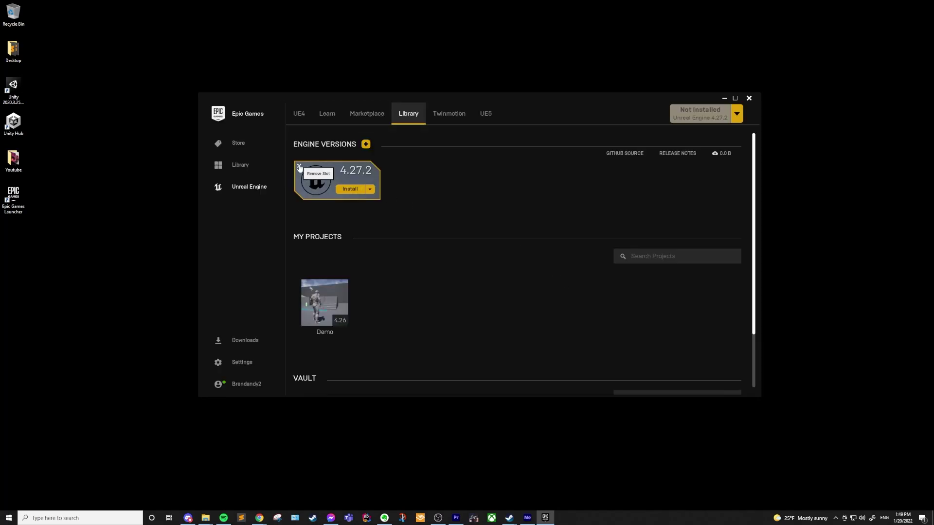
pyautogui.click(299, 166)
pyautogui.click(481, 275)
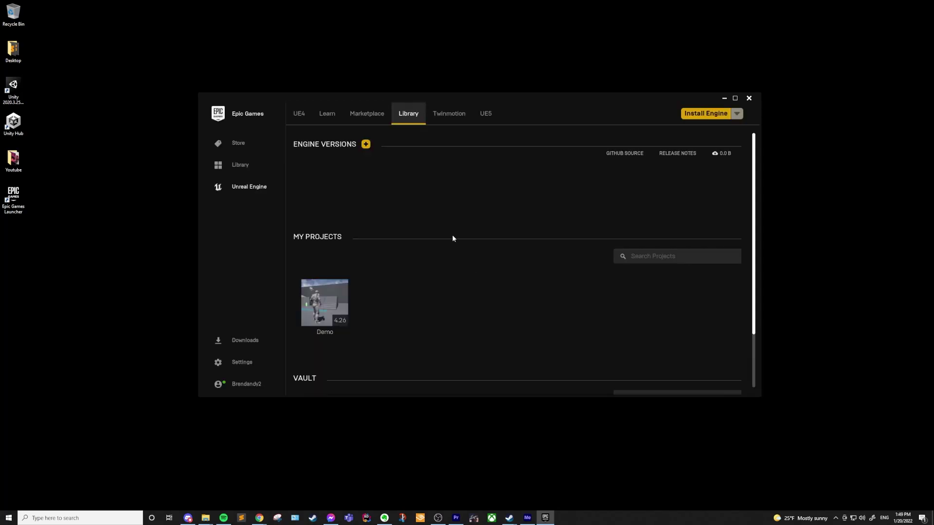
# Step: Add a new 4.27.2 engine slot and install it into I:\Unreal Games
pyautogui.click(364, 145)
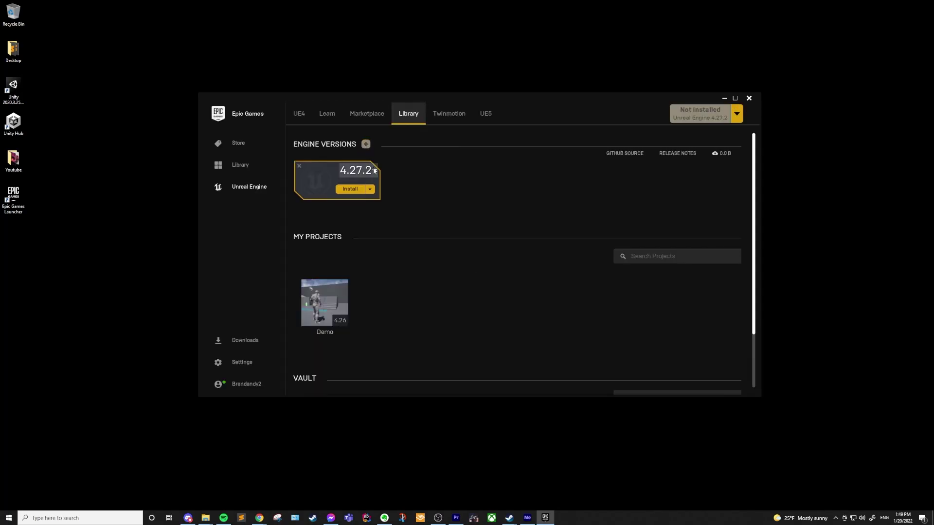
pyautogui.click(375, 170)
pyautogui.moveTo(383, 194)
pyautogui.mouseDown()
pyautogui.moveTo(380, 253)
pyautogui.moveTo(384, 187)
pyautogui.mouseUp()
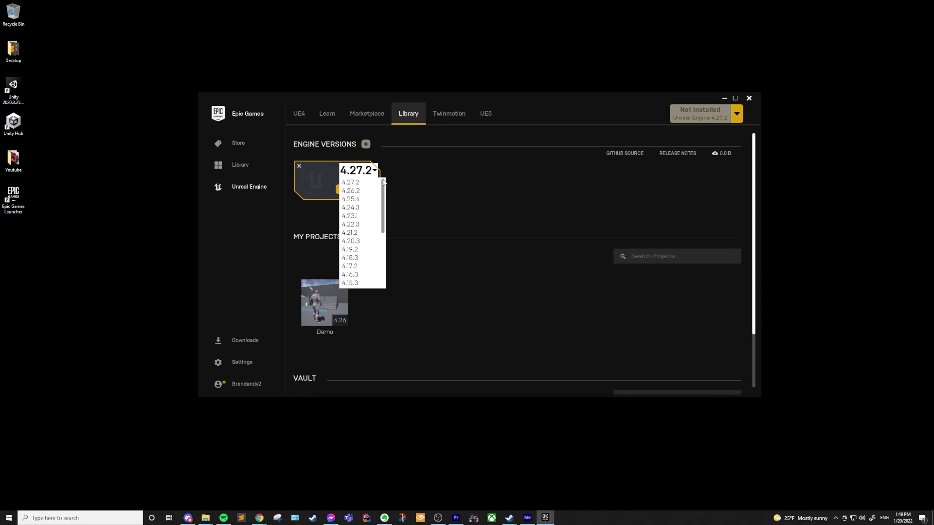
pyautogui.click(352, 182)
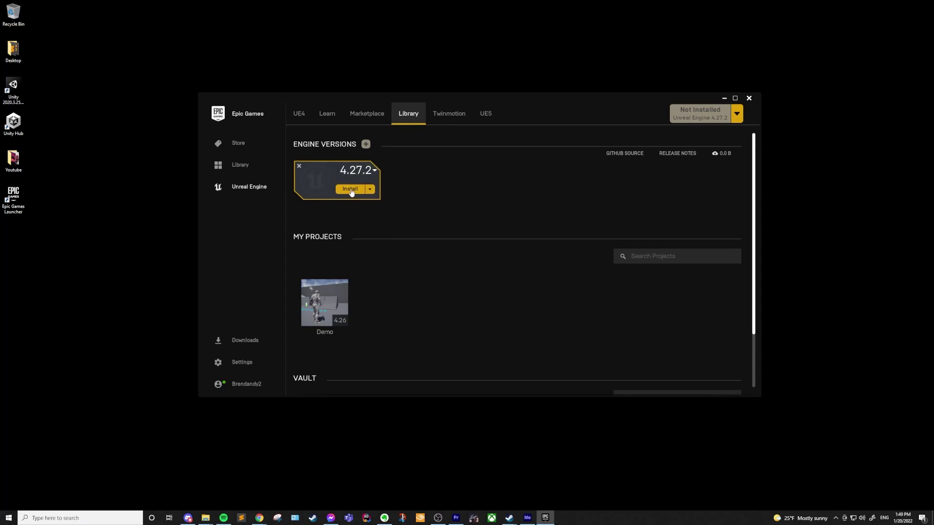
pyautogui.click(350, 190)
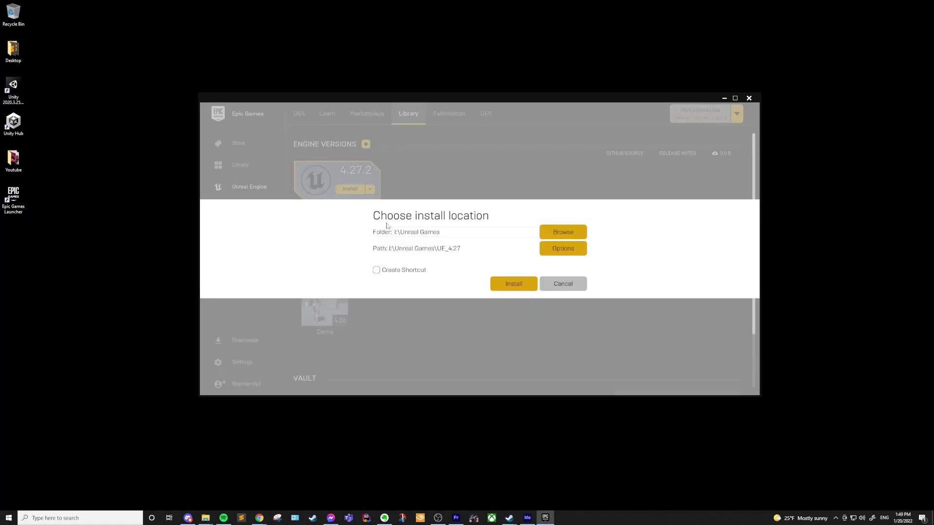
pyautogui.click(514, 284)
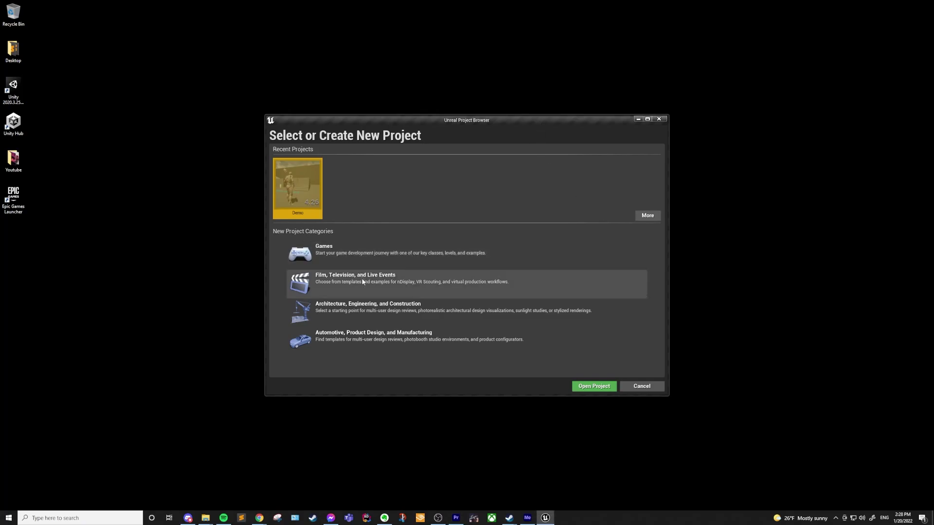
# Step: Start a new Games project using the First Person template
pyautogui.click(372, 259)
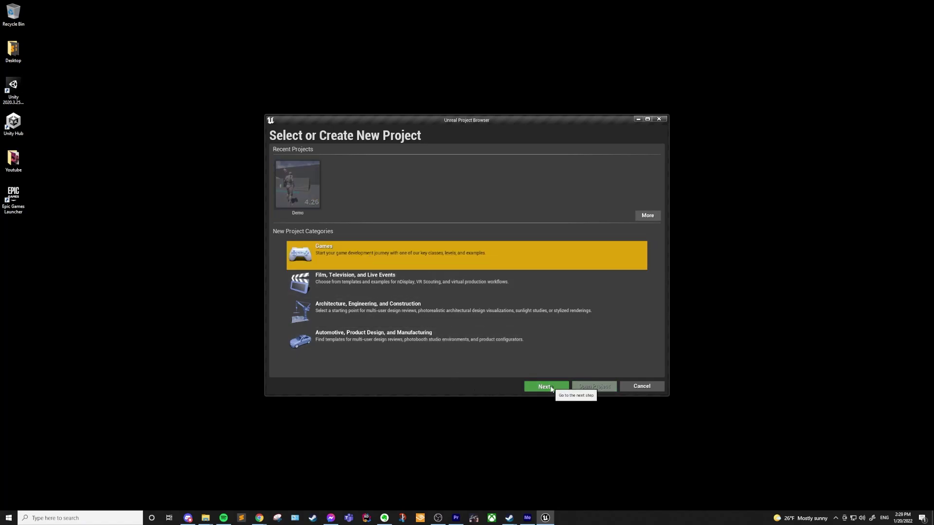
pyautogui.click(550, 386)
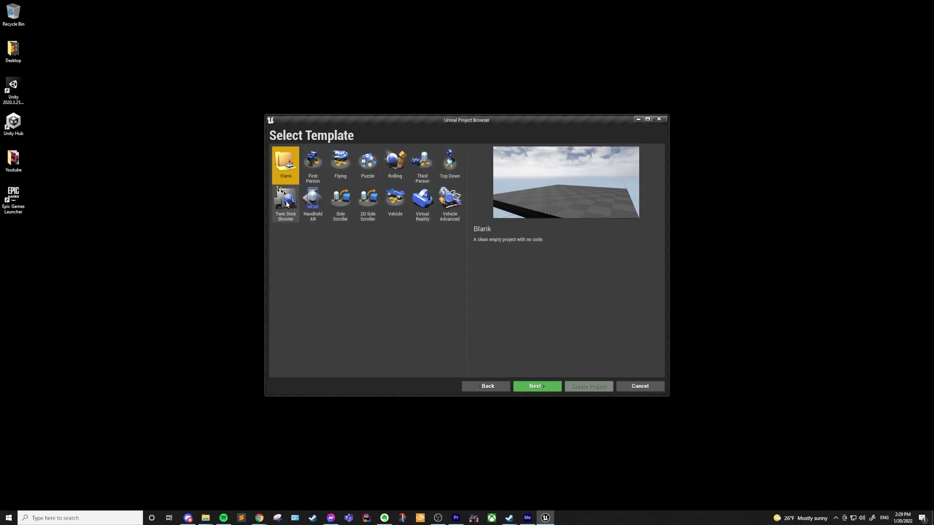
pyautogui.click(314, 162)
pyautogui.click(288, 164)
pyautogui.click(317, 168)
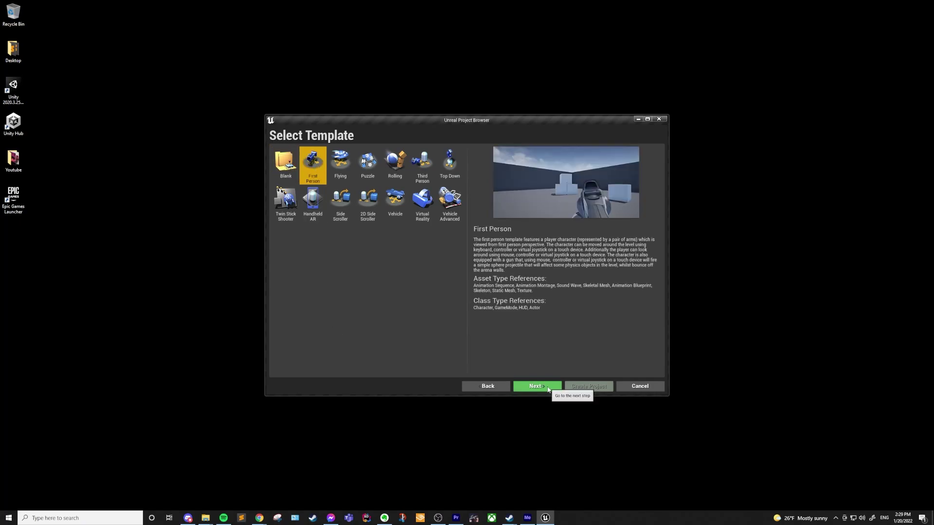
pyautogui.click(545, 387)
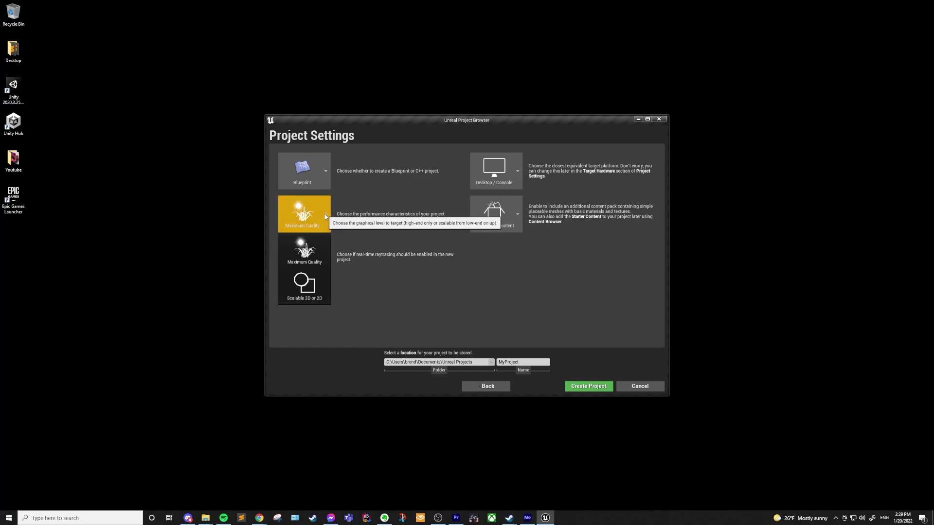
# Step: Keep Desktop/Console, starter content, raytracing disabled and the name MyProject, then create the project
pyautogui.click(506, 172)
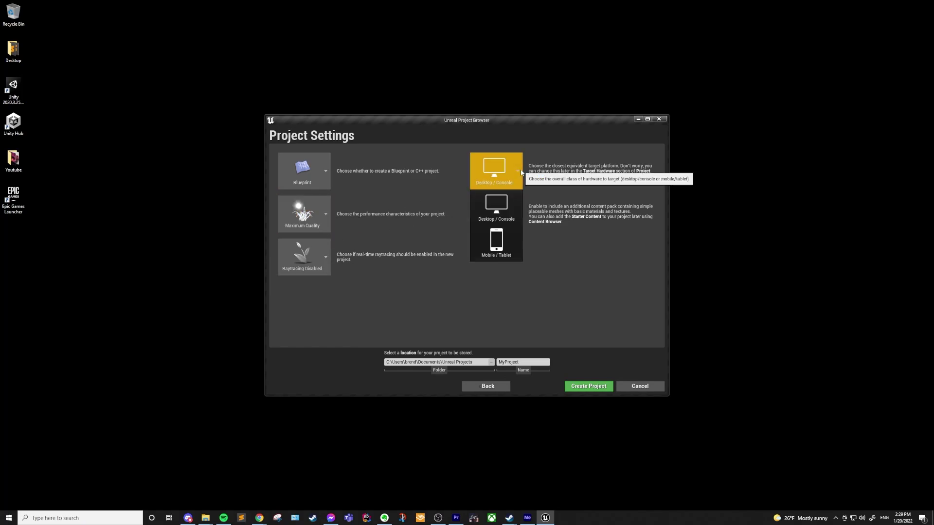
pyautogui.click(518, 211)
pyautogui.click(518, 212)
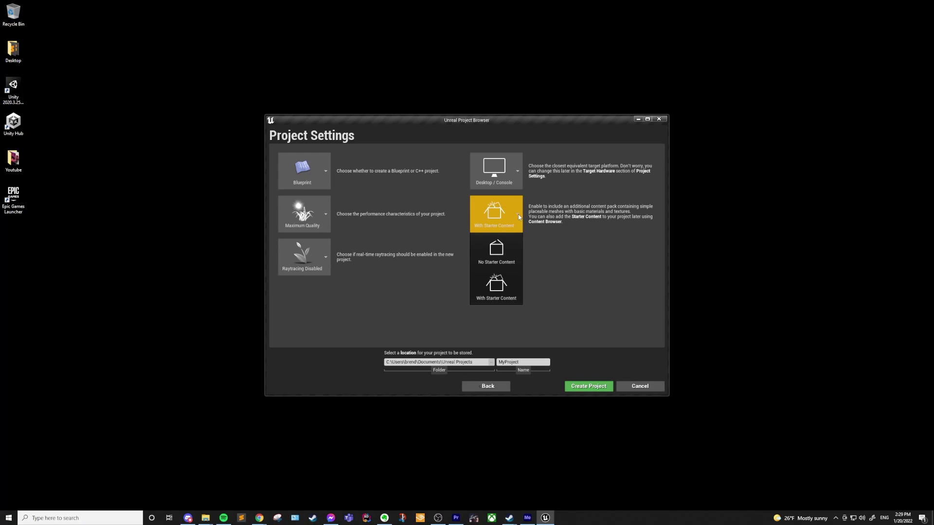
pyautogui.click(518, 214)
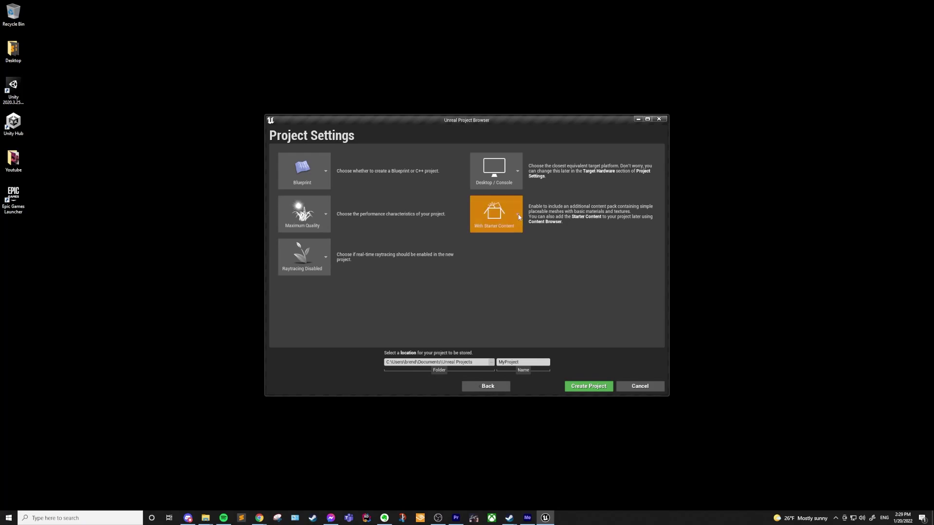
pyautogui.click(328, 258)
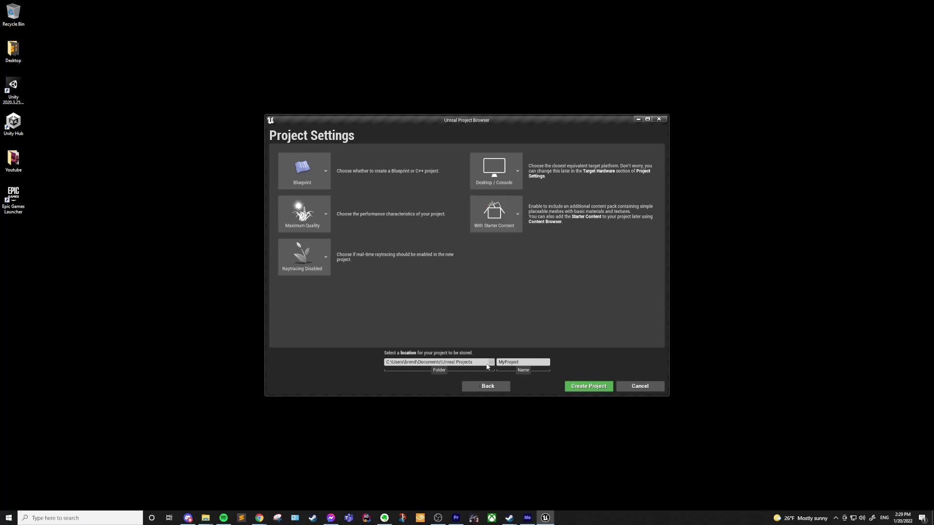
pyautogui.click(523, 362)
pyautogui.click(597, 368)
pyautogui.click(588, 386)
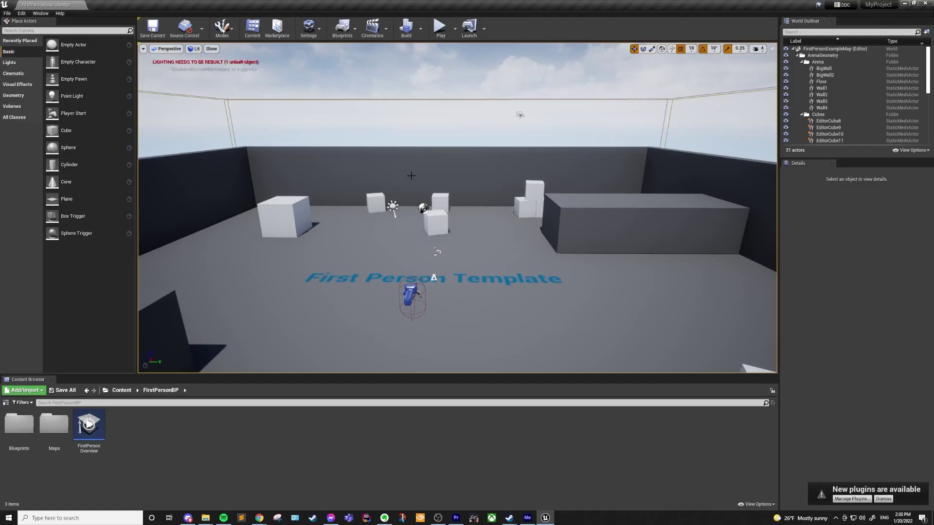
# Step: Play the First Person level and fire yellow projectiles at the cubes across the arena
pyautogui.click(440, 30)
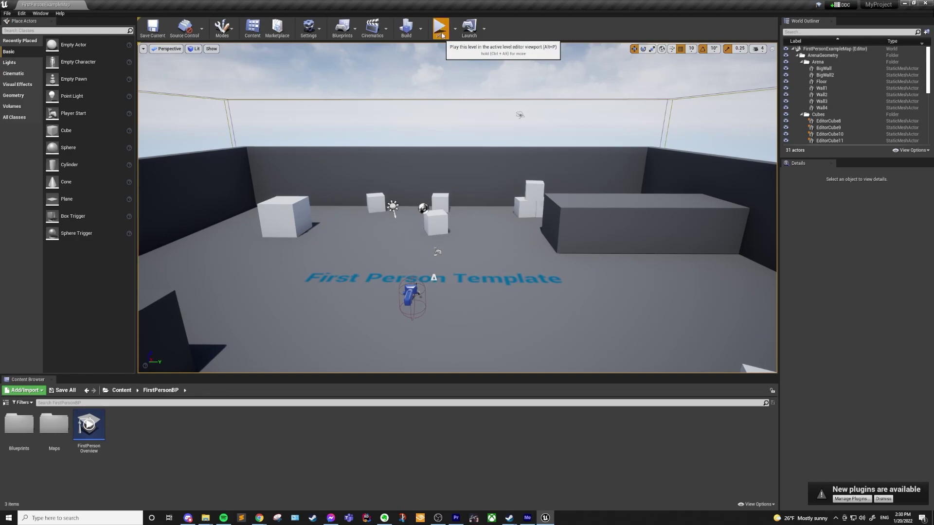
pyautogui.click(520, 217)
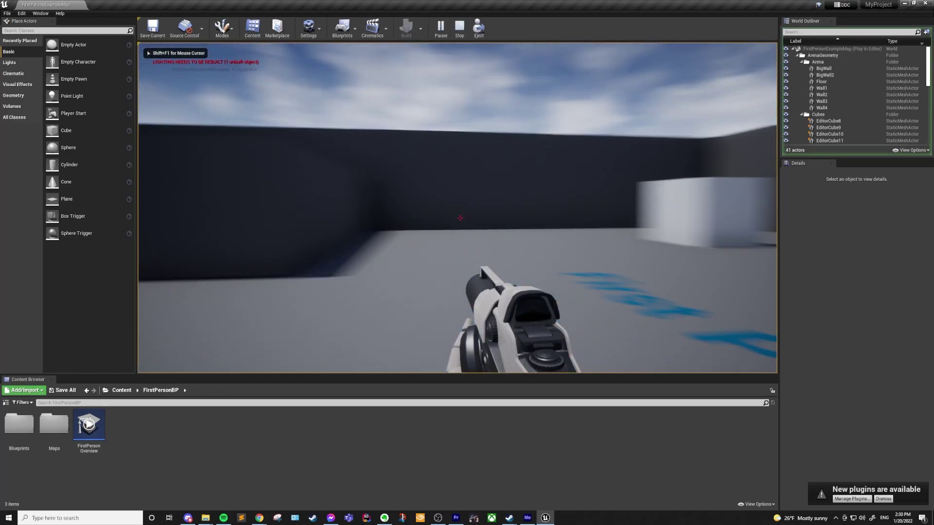
pyautogui.click(460, 218)
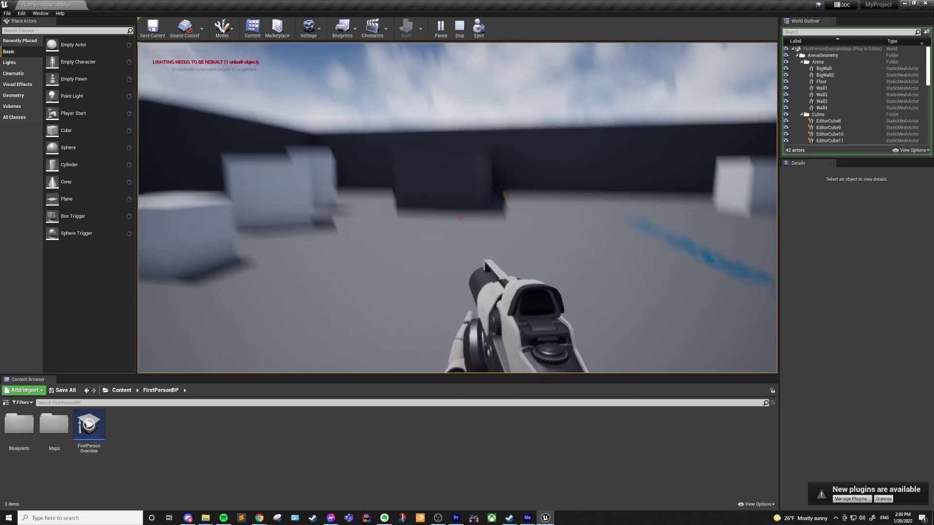
pyautogui.click(460, 218)
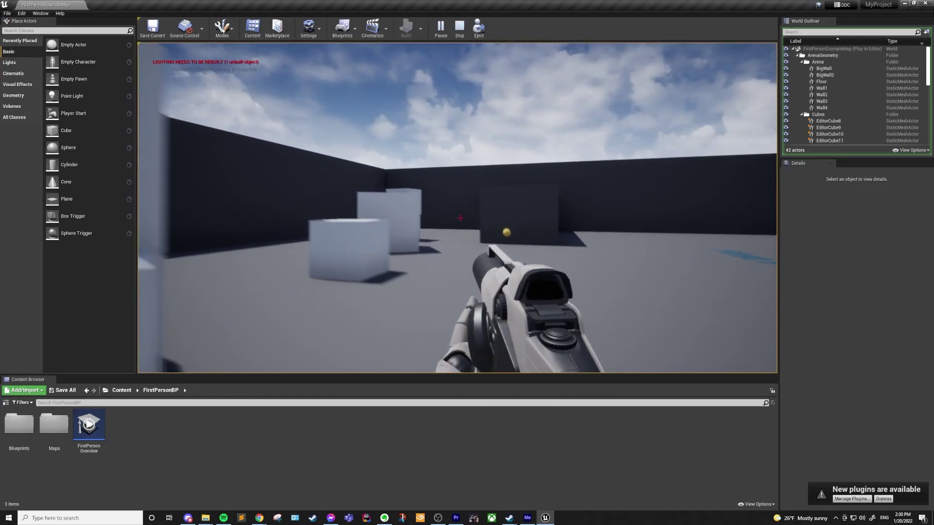
pyautogui.click(460, 218)
pyautogui.click(460, 218)
pyautogui.click(460, 218)
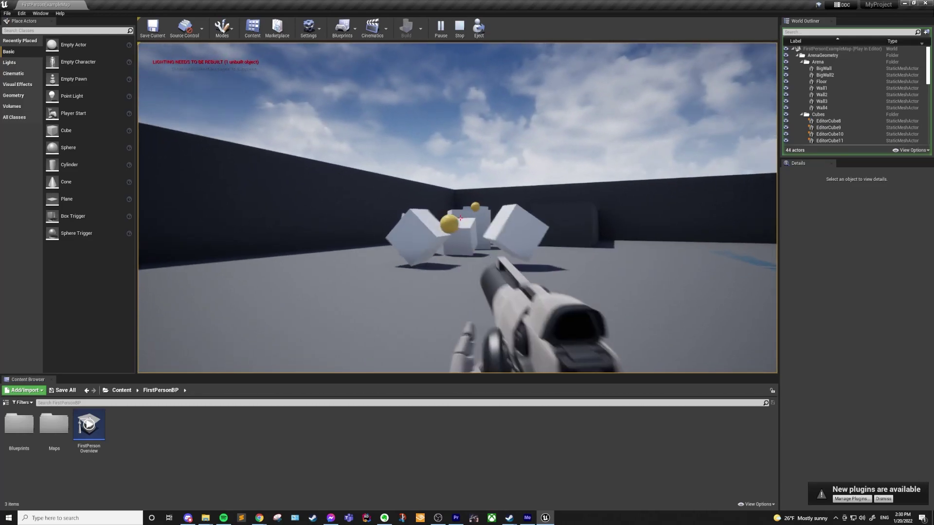
pyautogui.click(460, 218)
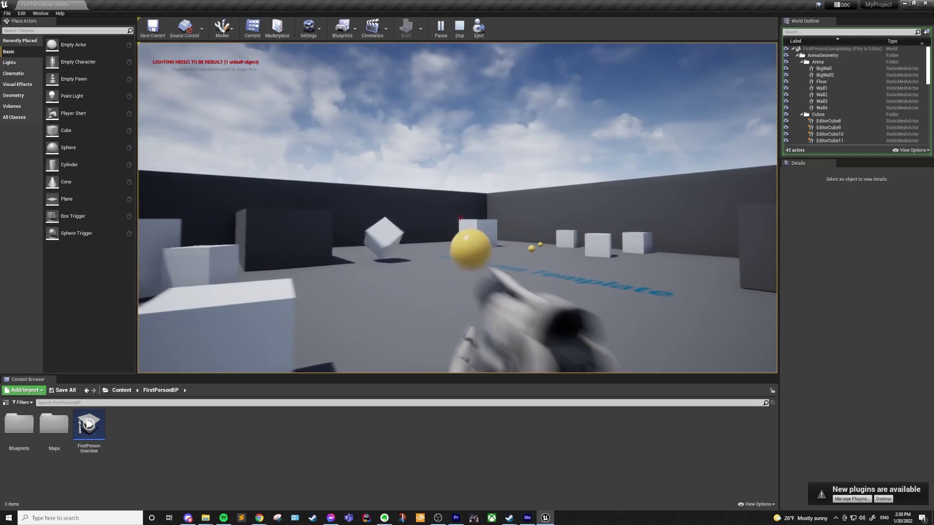
pyautogui.click(460, 218)
# Step: End the play test and request the UE5 Early Access download, bringing up its End User License Agreement
pyautogui.press('Escape')
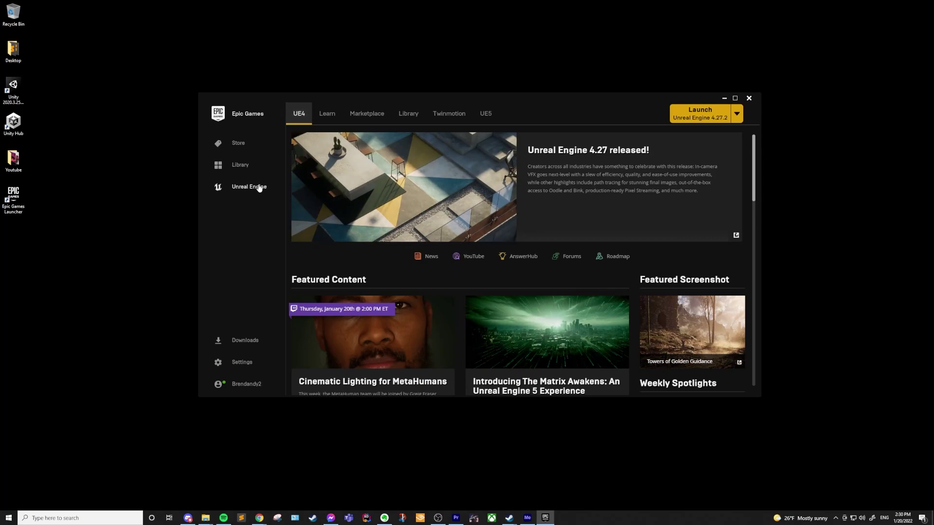
pyautogui.click(485, 114)
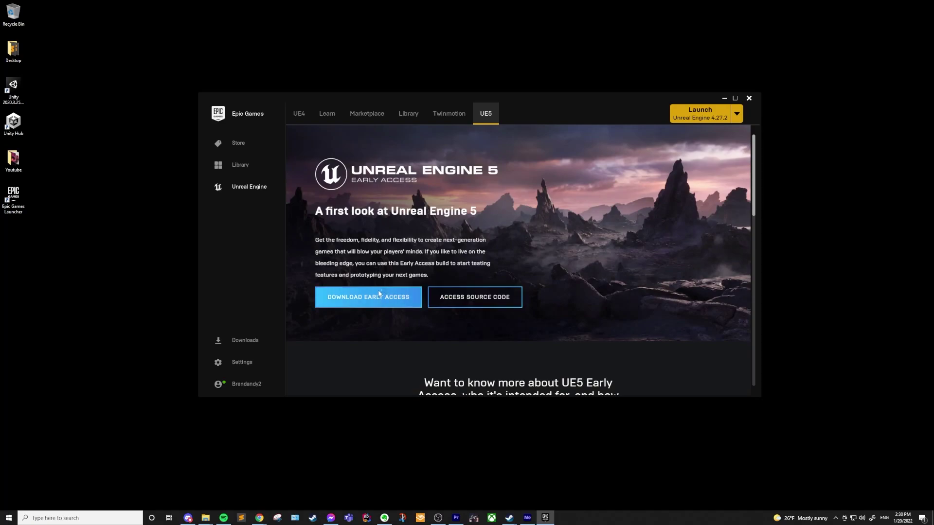
pyautogui.click(380, 293)
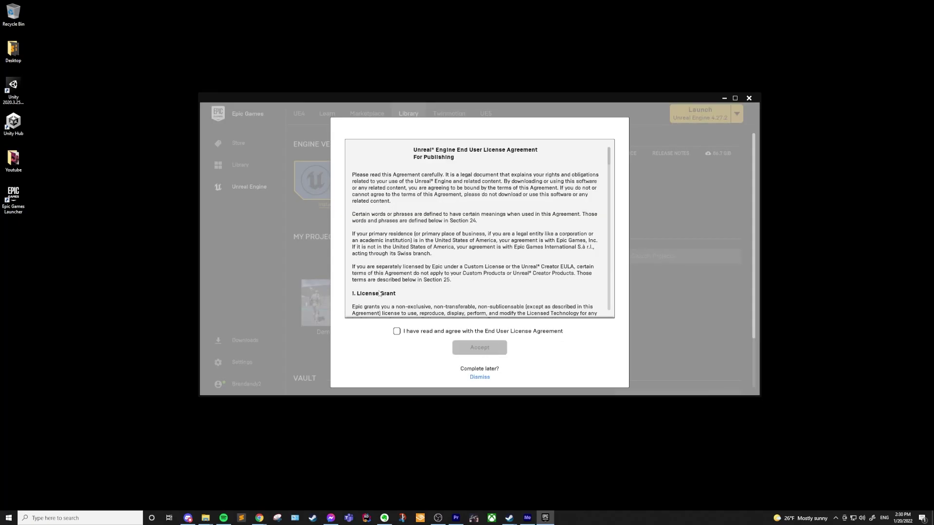
# Step: Accept the Unreal Engine EULA and install 5.0.0 Early Access 2 into E:\Unreal Games
pyautogui.scroll(-5, 436, 258)
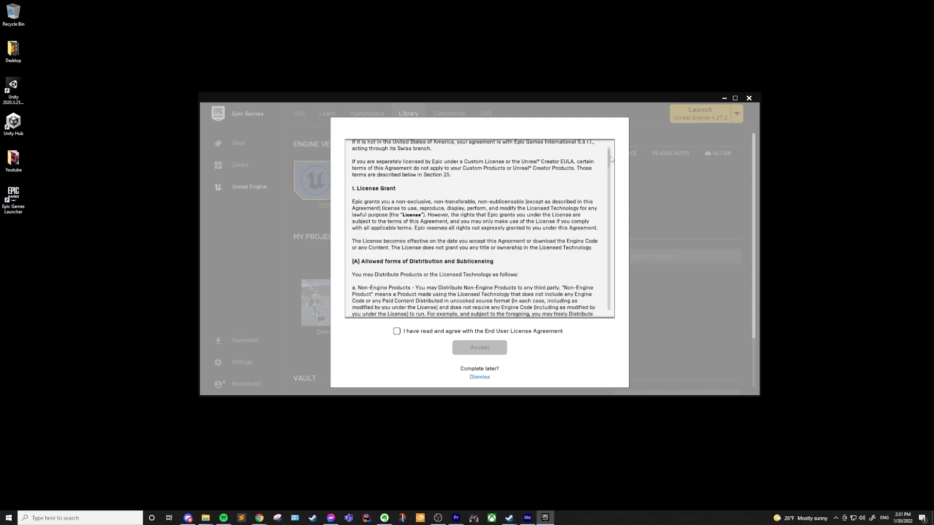
pyautogui.moveTo(612, 158); pyautogui.dragTo(609, 304)
pyautogui.click(397, 331)
pyautogui.click(479, 347)
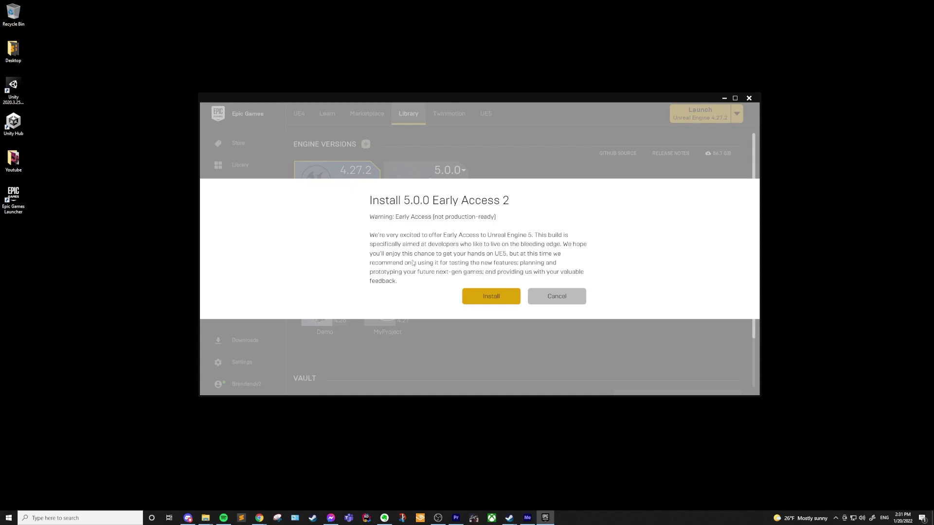
pyautogui.click(492, 299)
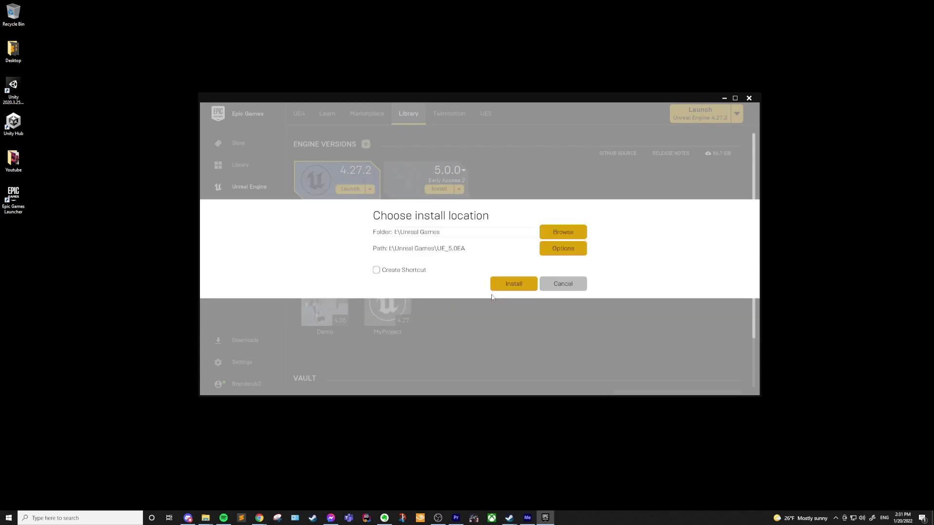
pyautogui.click(507, 283)
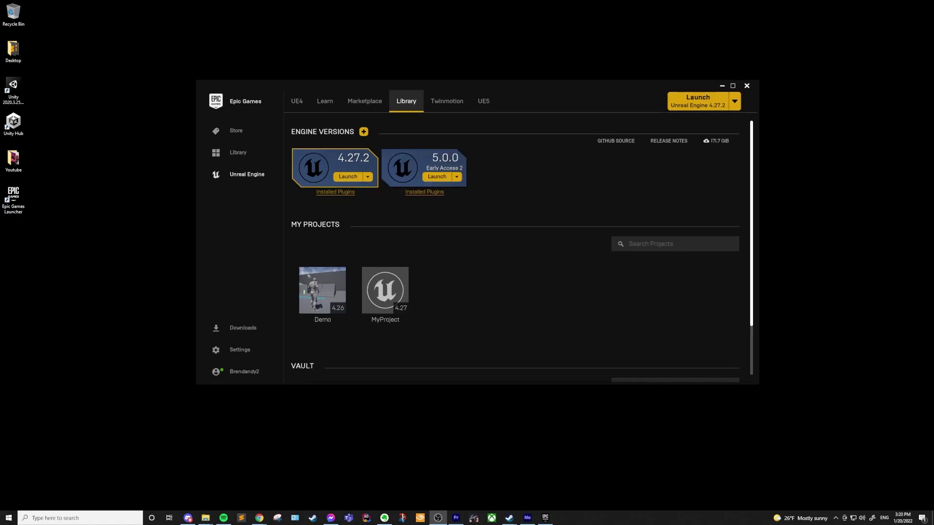
# Step: Launch 5.0.0 Early Access 2 from the Library to open the Unreal Project Browser
pyautogui.click(437, 177)
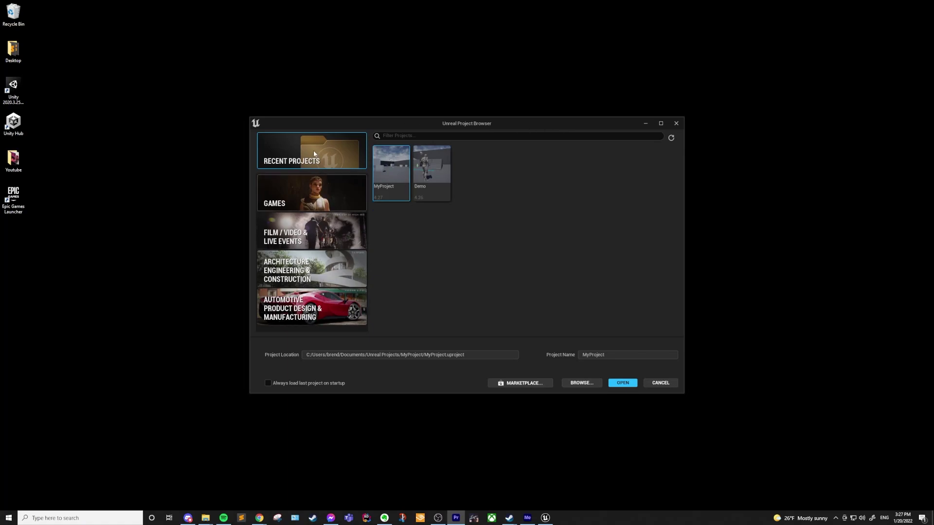
# Step: Create MyProject2 from the Games First Person template with default Desktop, Maximum quality settings
pyautogui.click(312, 204)
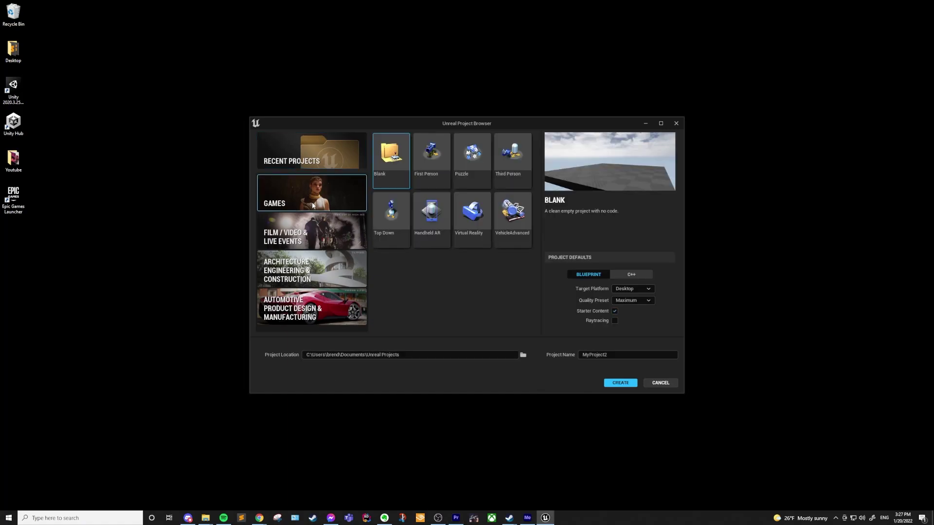
pyautogui.click(456, 517)
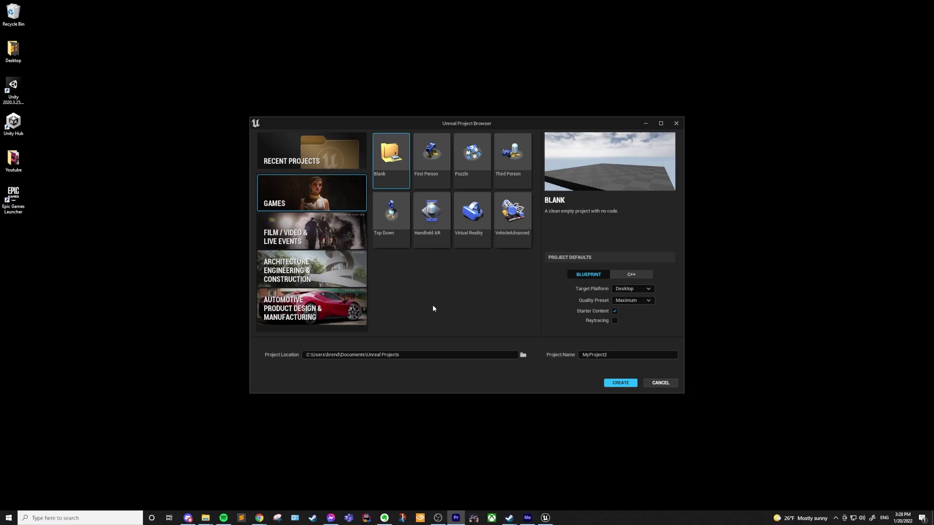
pyautogui.hotkey('alt', 'Tab')
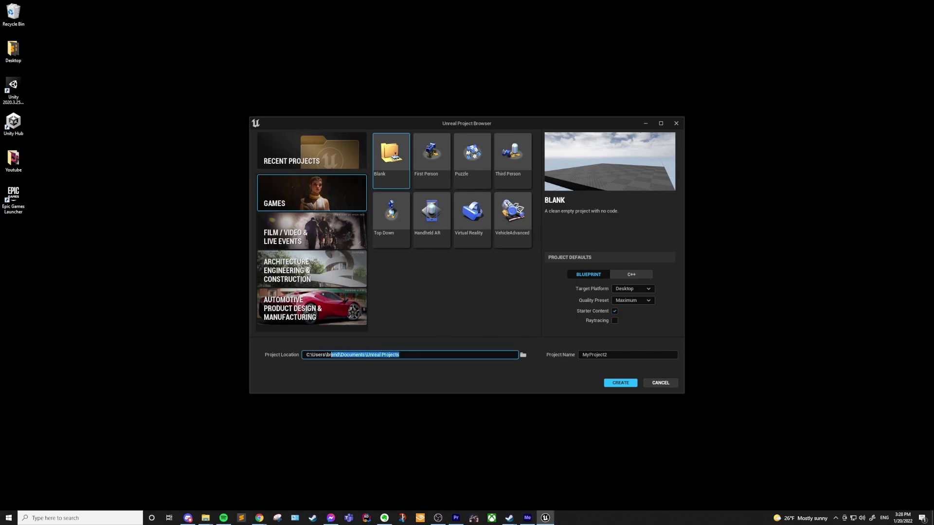
pyautogui.click(579, 355)
pyautogui.click(481, 313)
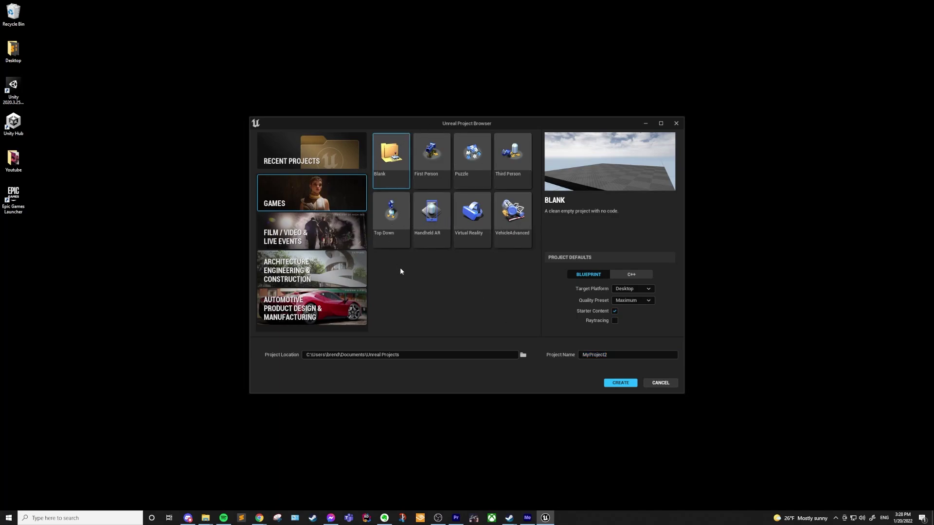
pyautogui.click(428, 176)
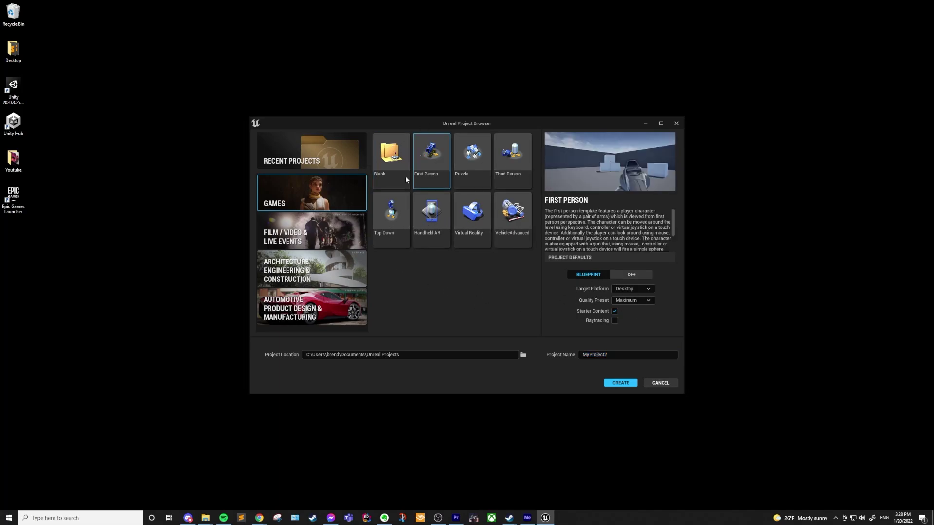
pyautogui.click(619, 384)
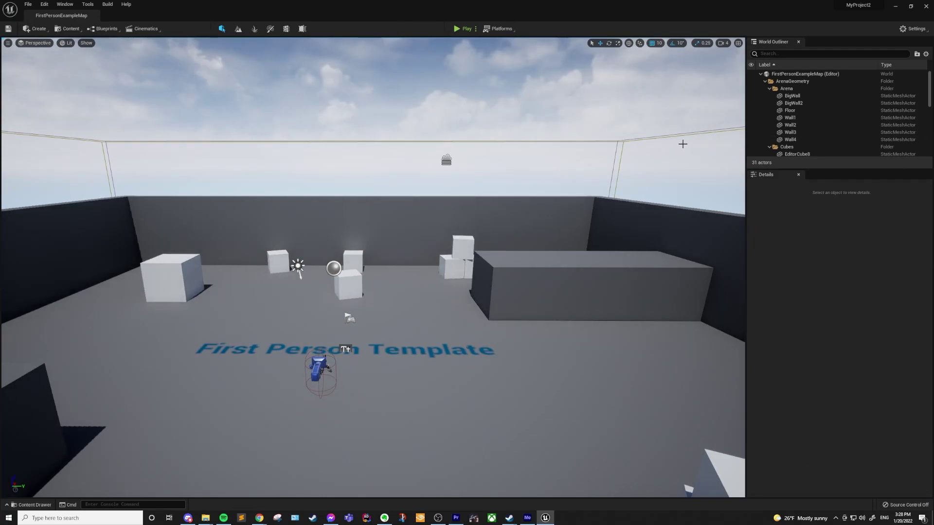
# Step: Play-test the MyProject2 First Person map and fire three yellow projectiles at the cubes
pyautogui.click(460, 28)
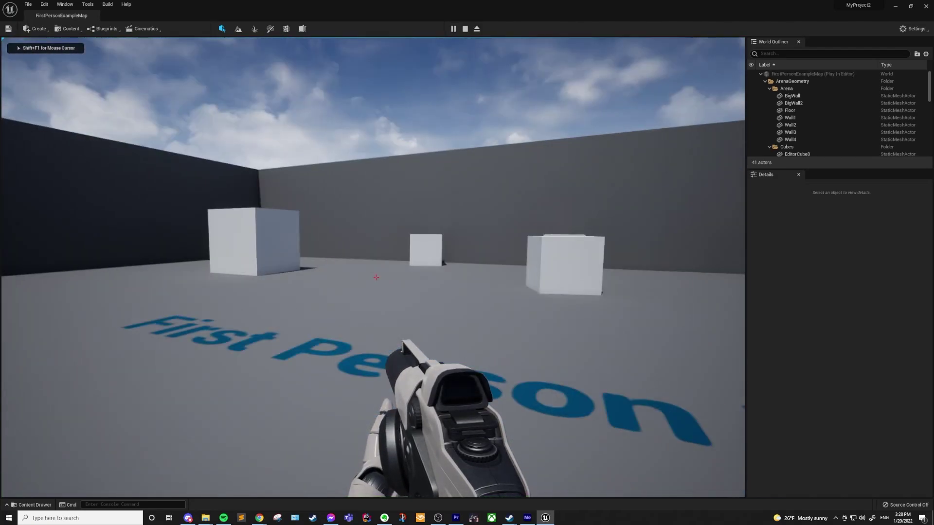
pyautogui.click(376, 278)
pyautogui.click(376, 277)
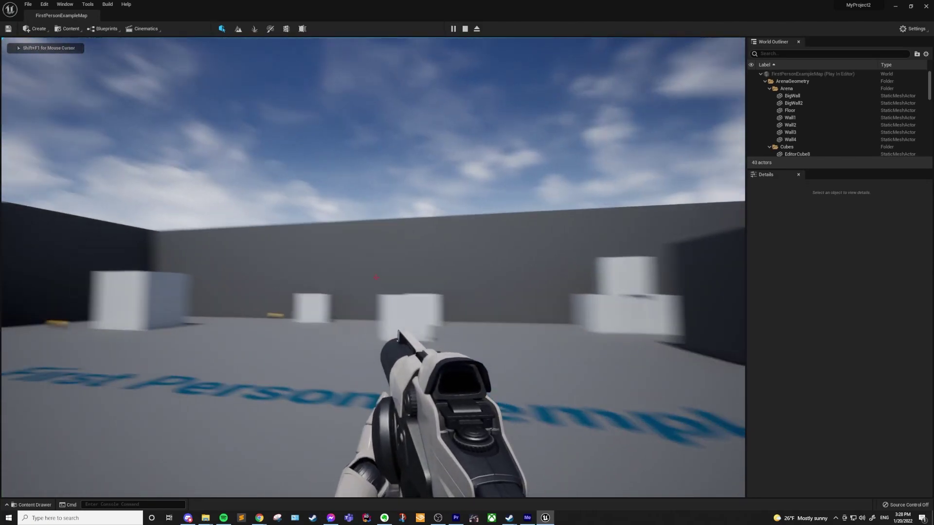
pyautogui.click(376, 278)
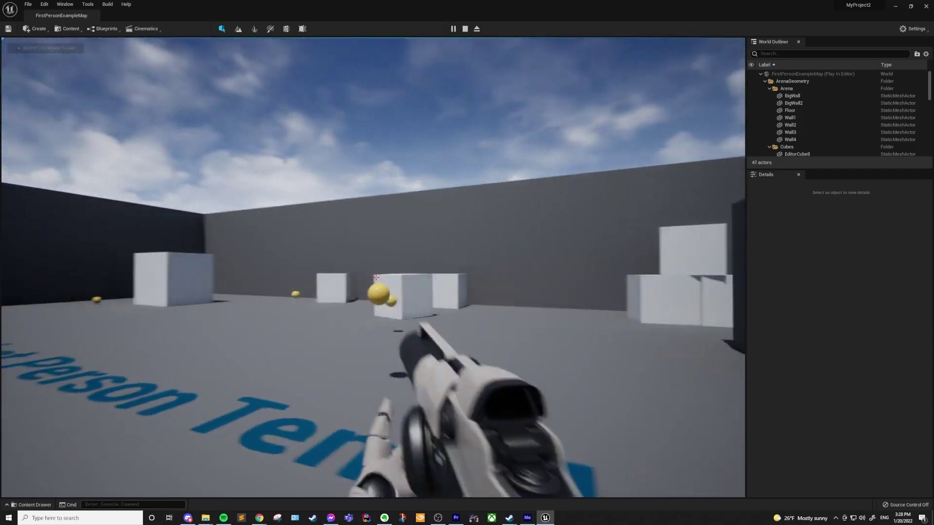